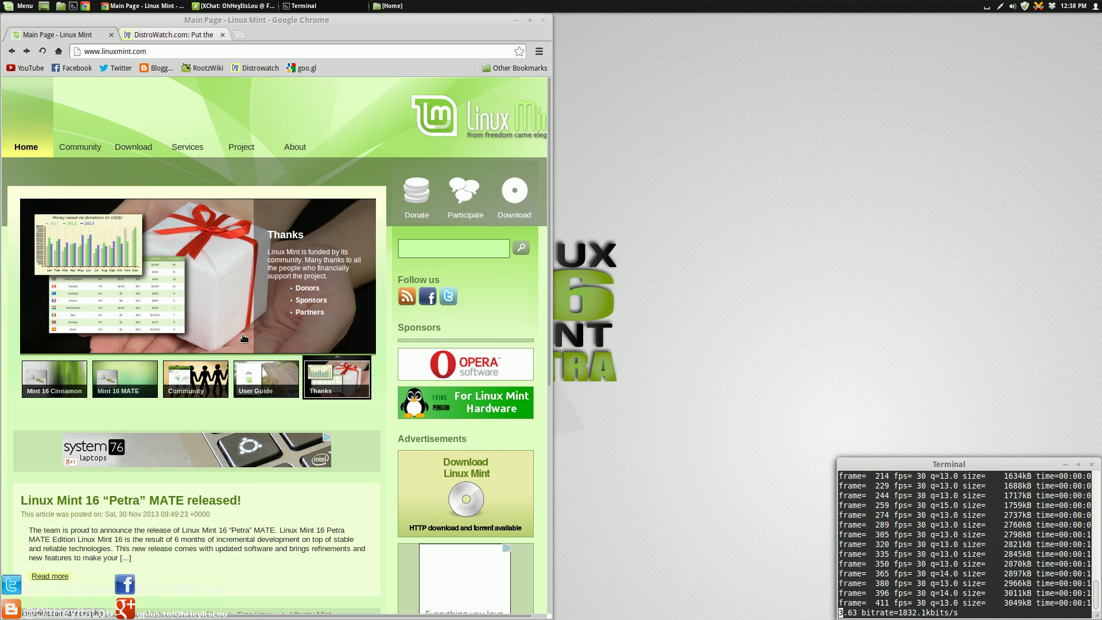
scroll(254, 493, "down", 3)
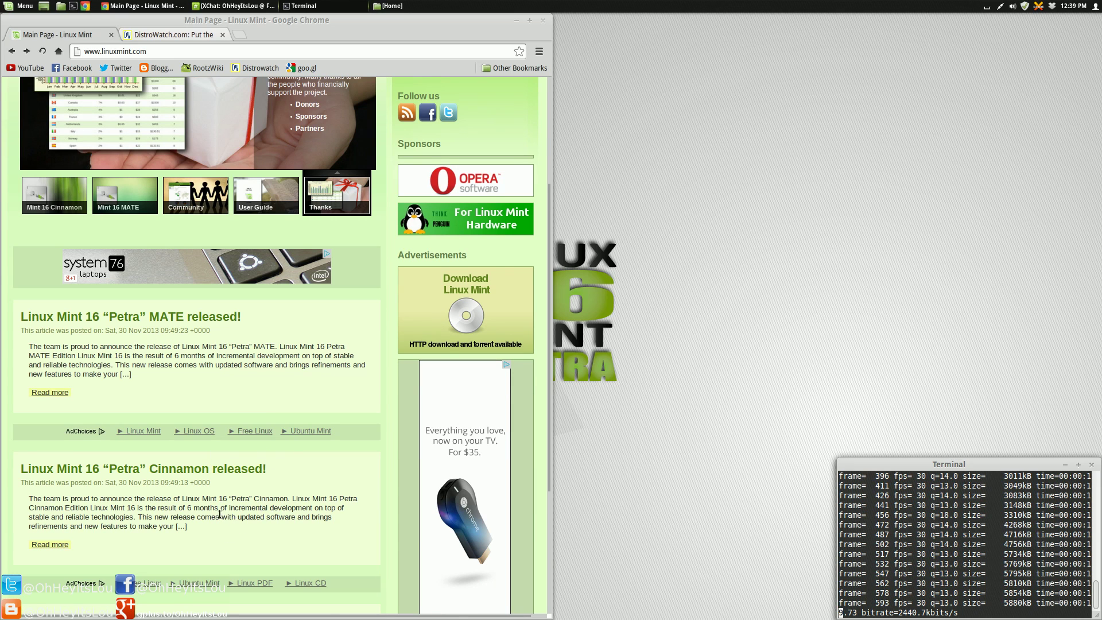
scroll(218, 509, "up", 3)
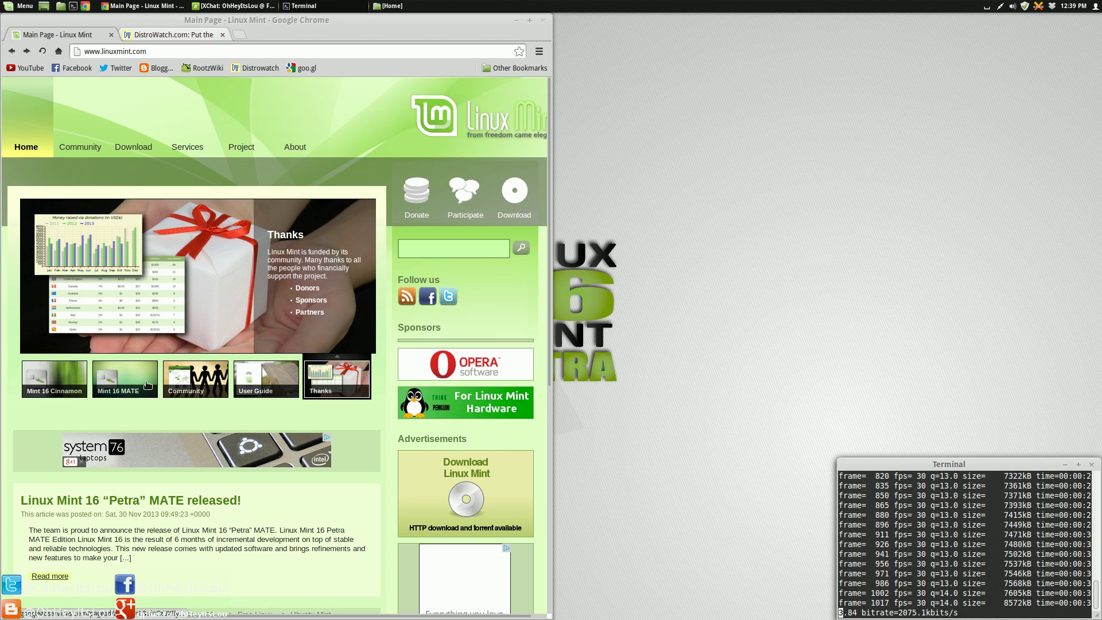
Step: Show the User Guide slide in the linuxmint.com home page slideshow
left_click(261, 383)
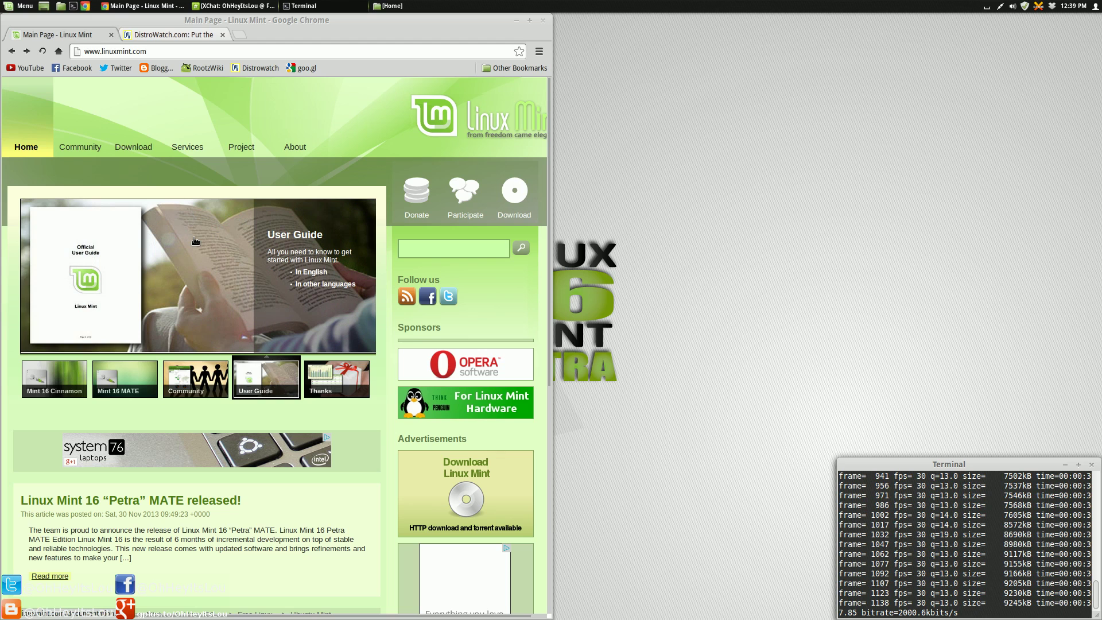
scroll(172, 345, "down", 3)
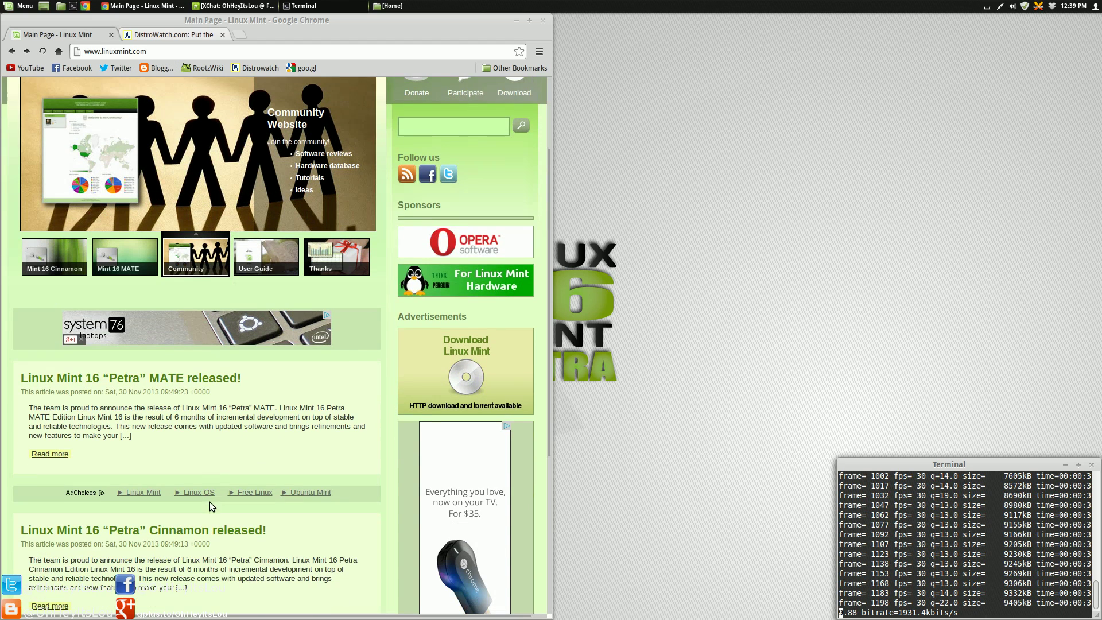
scroll(155, 482, "down", 2)
Step: Open the full "Linux Mint 16 'Petra' Cinnamon released!" blog post via Read more
left_click(50, 544)
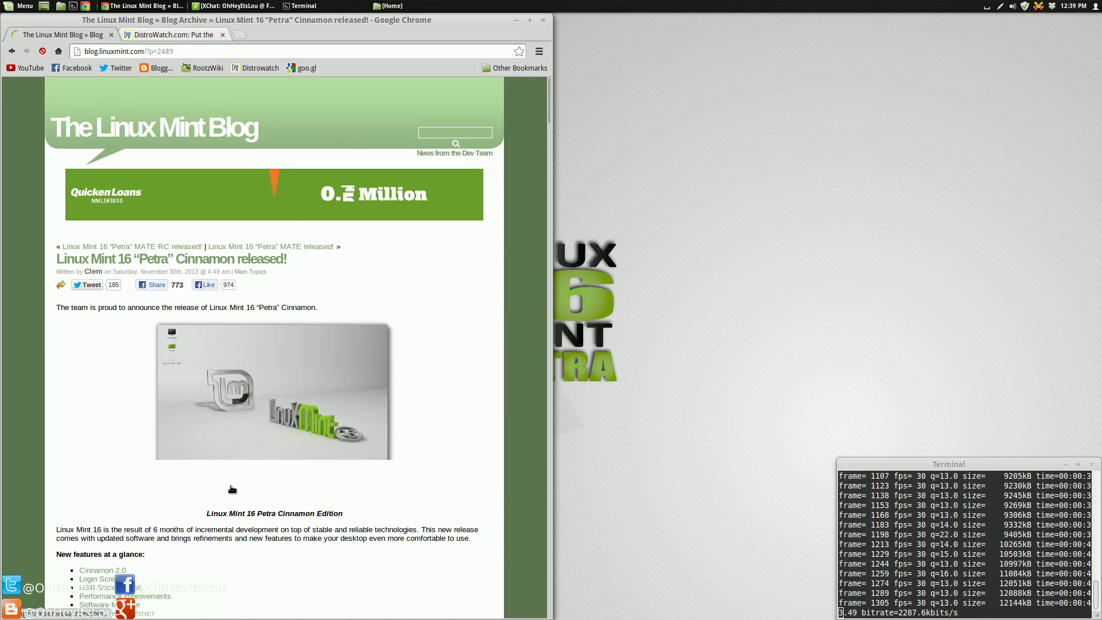
scroll(232, 482, "down", 3)
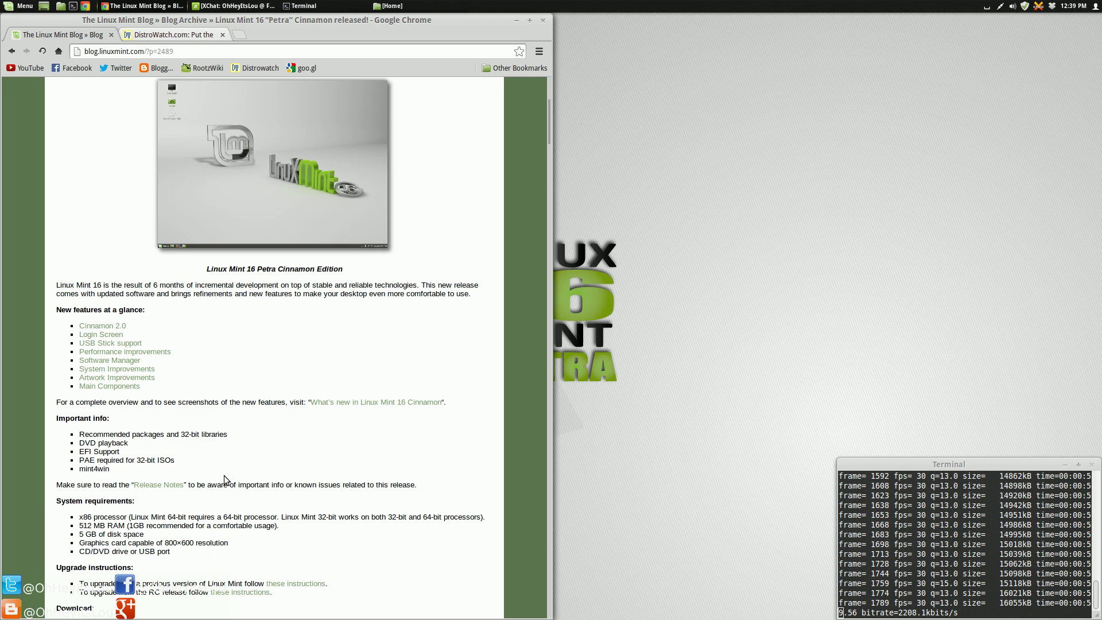
scroll(224, 475, "down", 3)
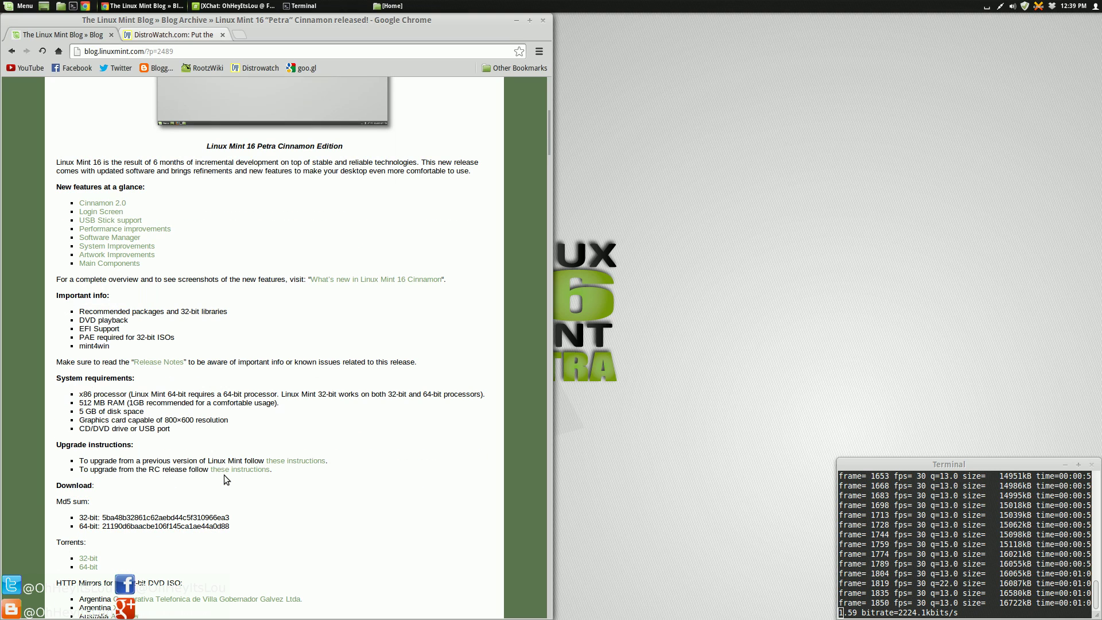
scroll(224, 475, "down", 3)
scroll(224, 475, "down", 2)
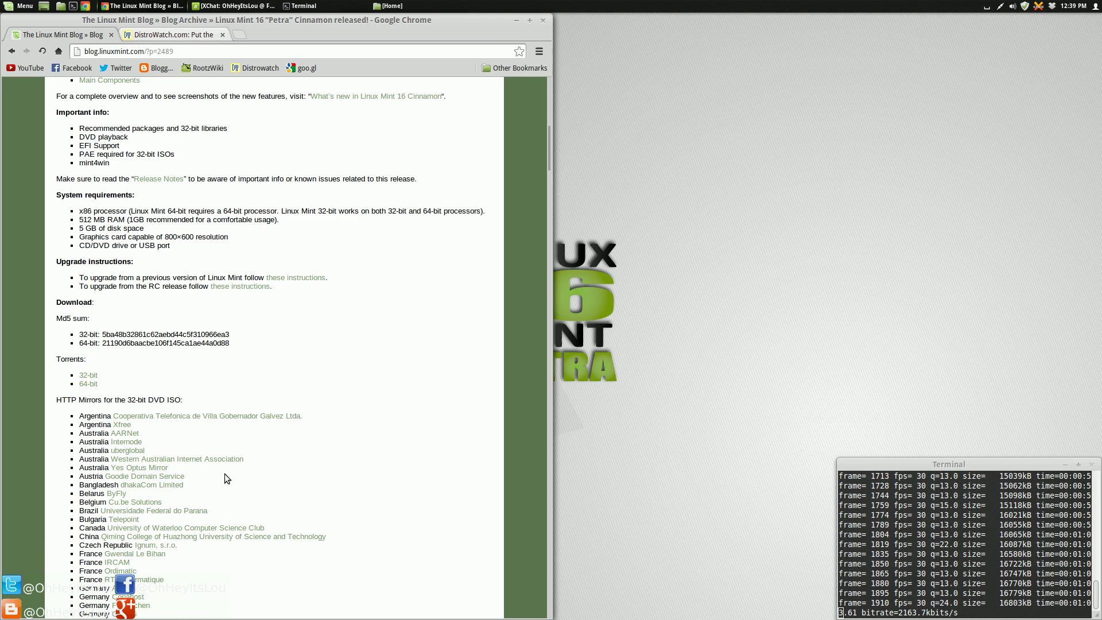
scroll(225, 473, "down", 2)
scroll(224, 473, "down", 1)
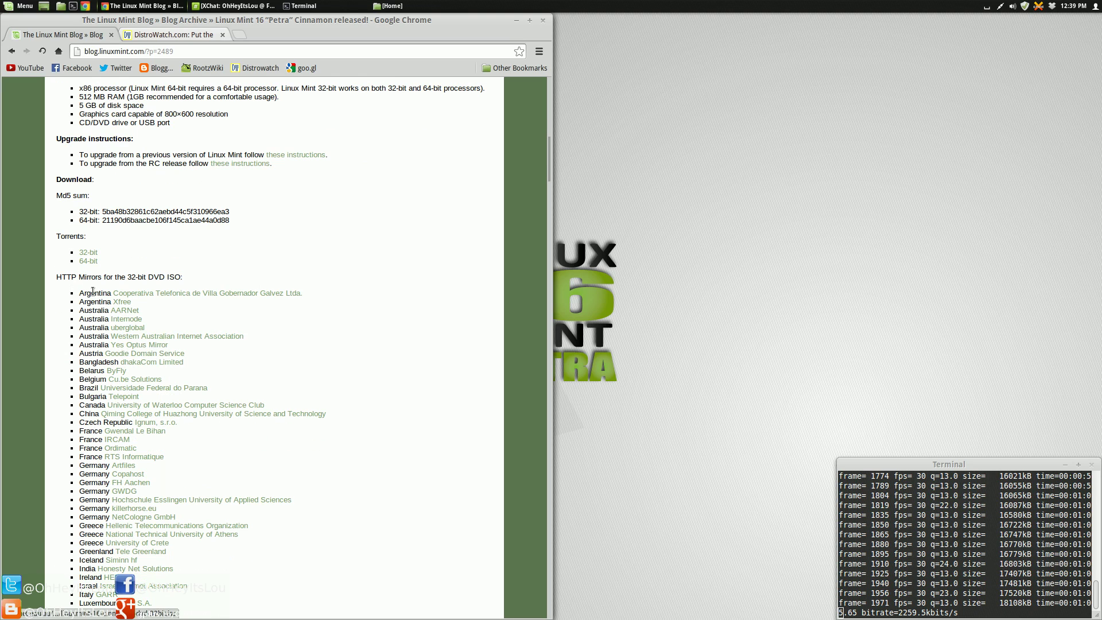
scroll(360, 531, "up", 2)
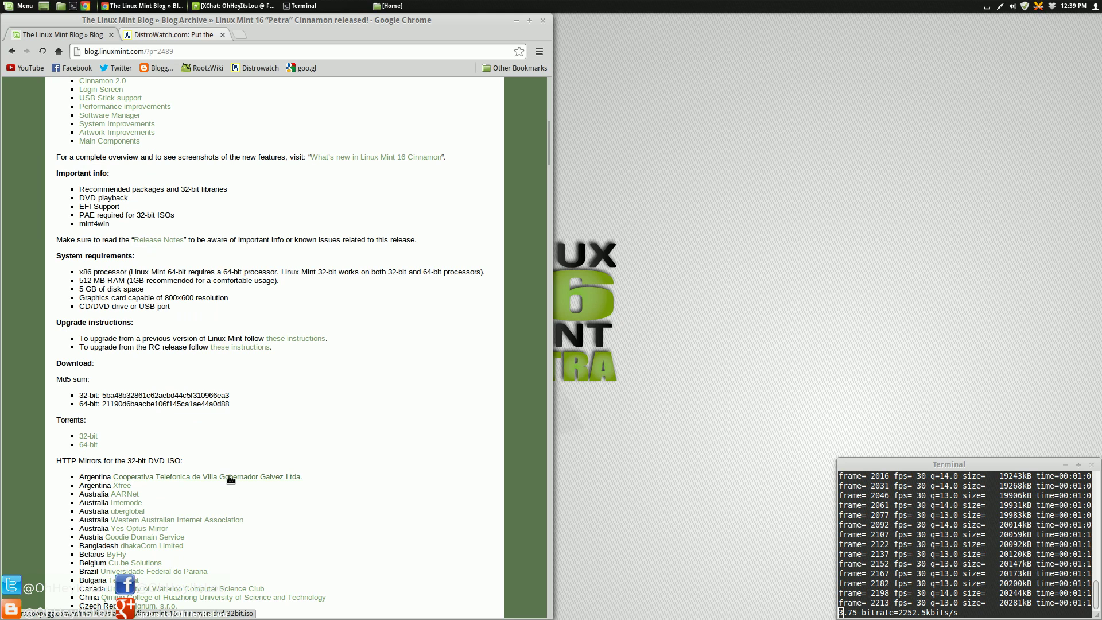
scroll(229, 478, "down", 6)
scroll(229, 473, "down", 6)
scroll(230, 474, "down", 5)
scroll(230, 474, "down", 5)
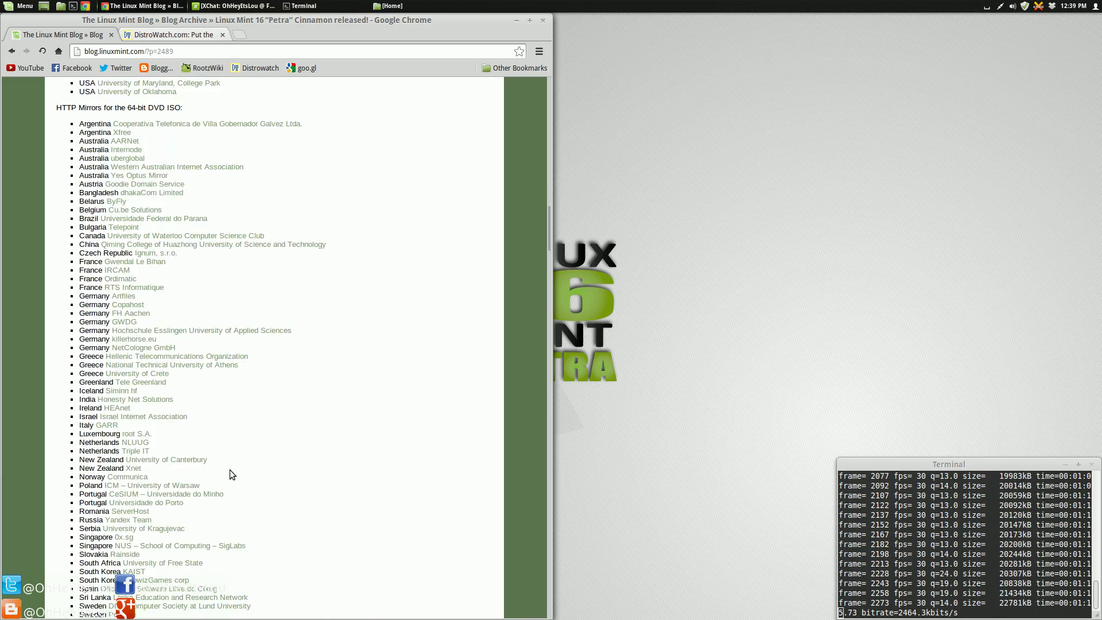
scroll(230, 473, "down", 5)
scroll(230, 475, "down", 5)
scroll(230, 469, "down", 2)
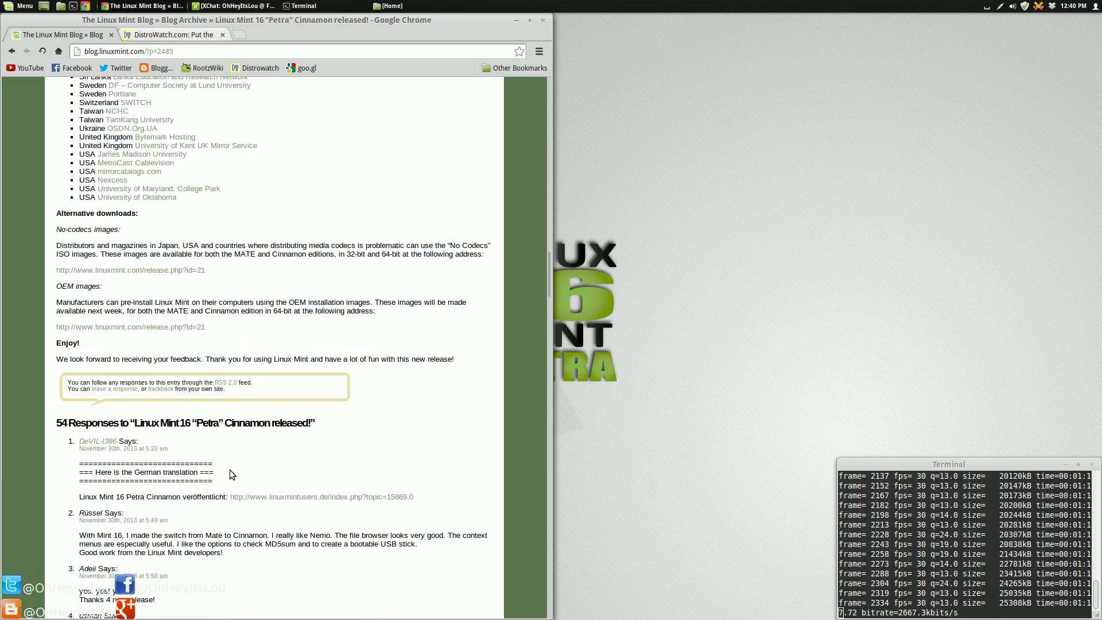
scroll(230, 468, "up", 8)
scroll(229, 469, "up", 5)
scroll(230, 470, "up", 5)
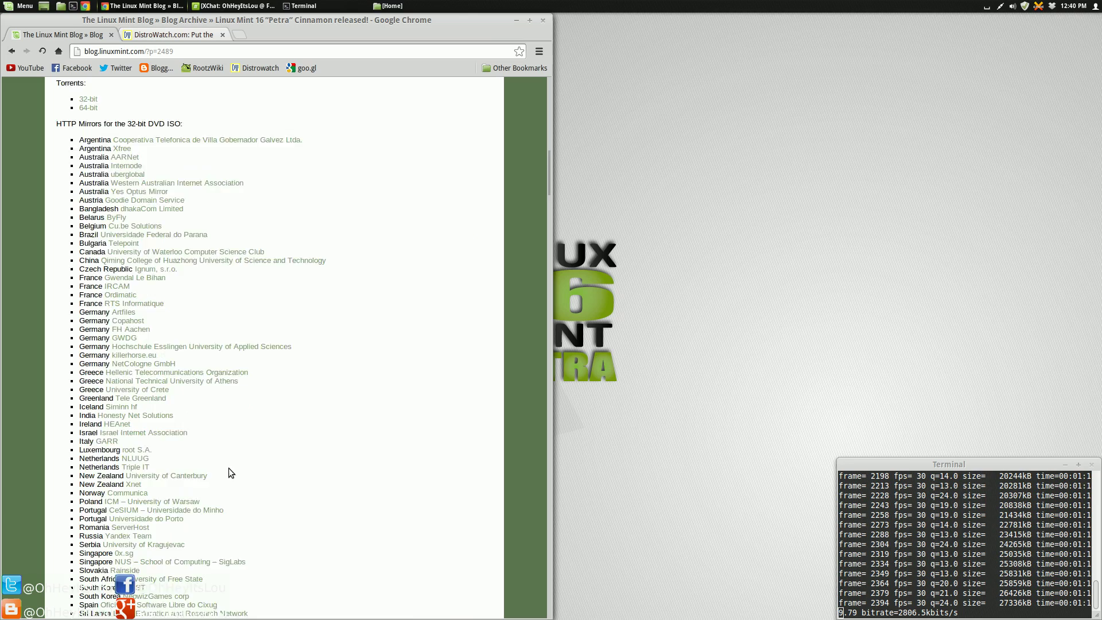
scroll(230, 469, "up", 5)
scroll(230, 469, "up", 5)
scroll(228, 468, "up", 5)
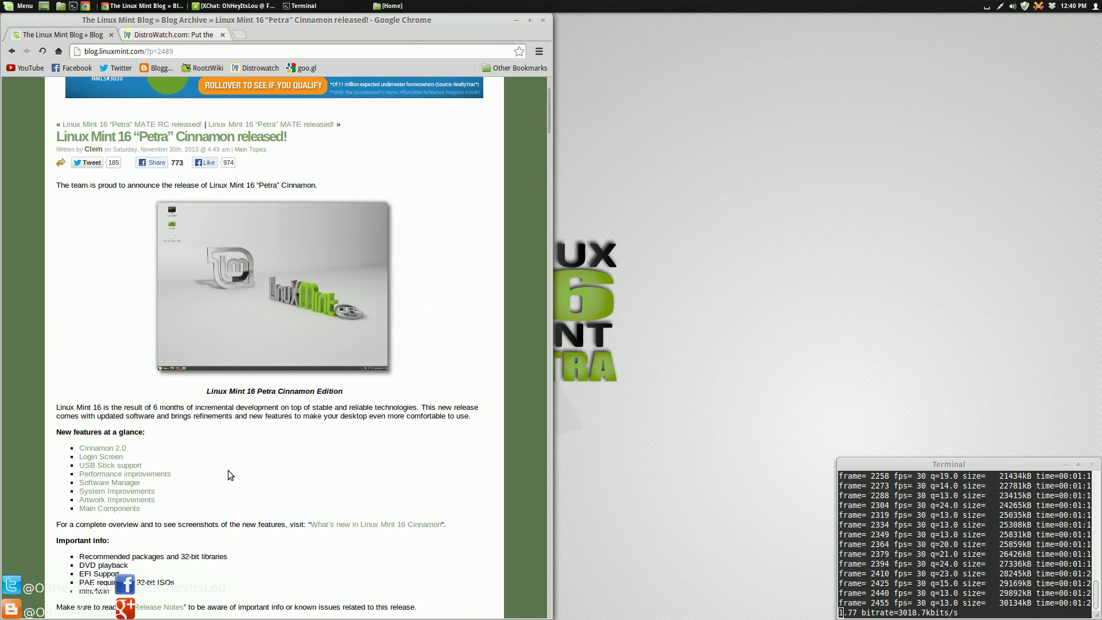
scroll(228, 470, "up", 5)
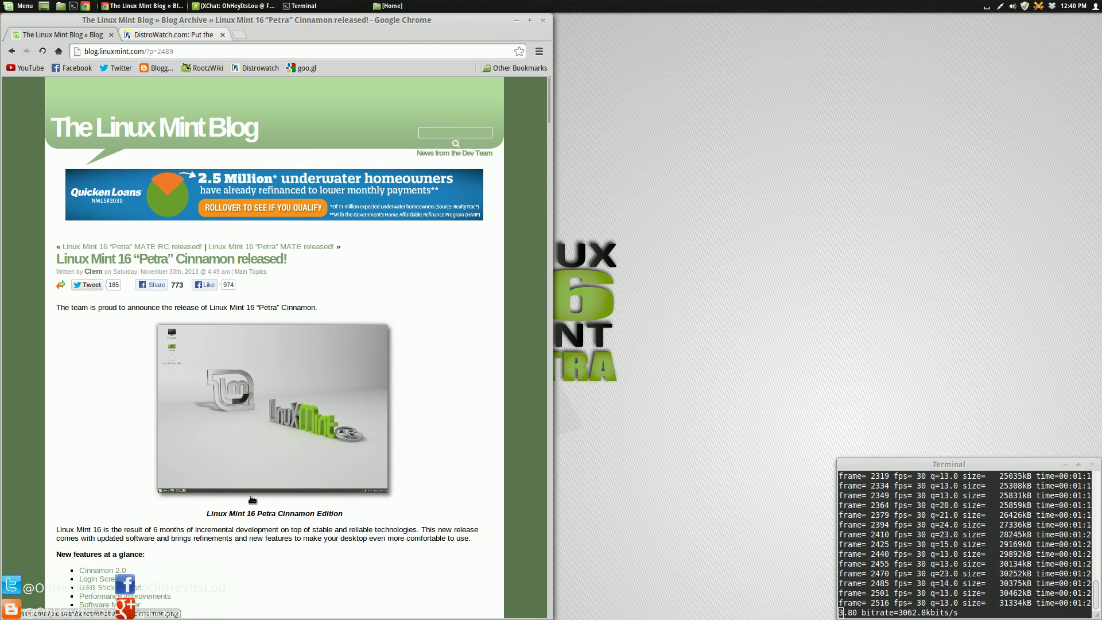
Step: Open a new terminal window and place it at the desktop's upper right
left_click(7, 5)
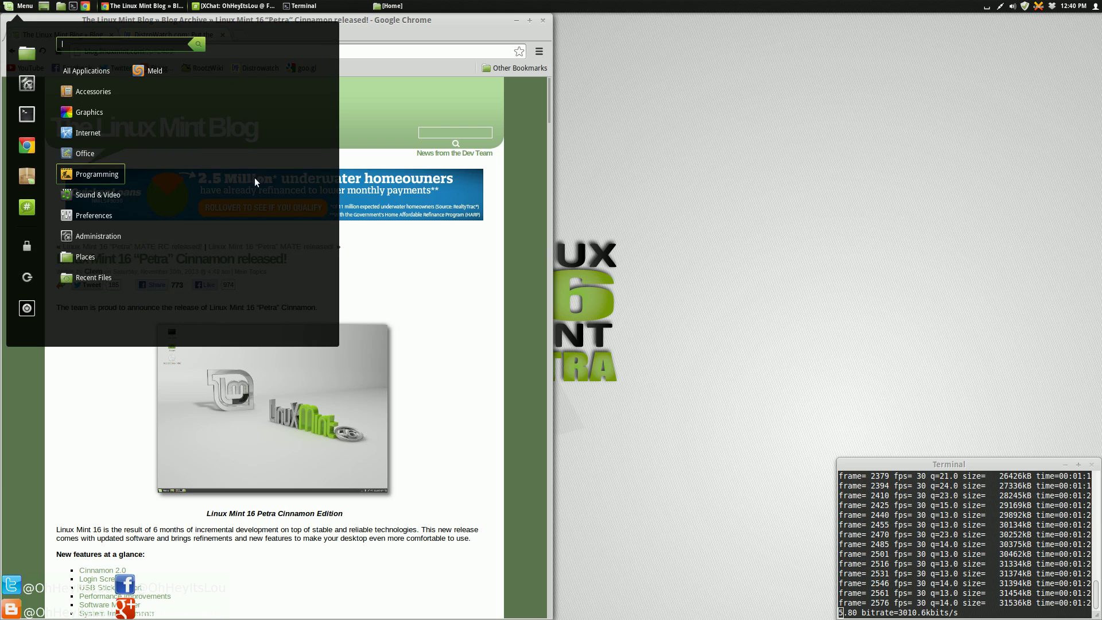
left_click(718, 219)
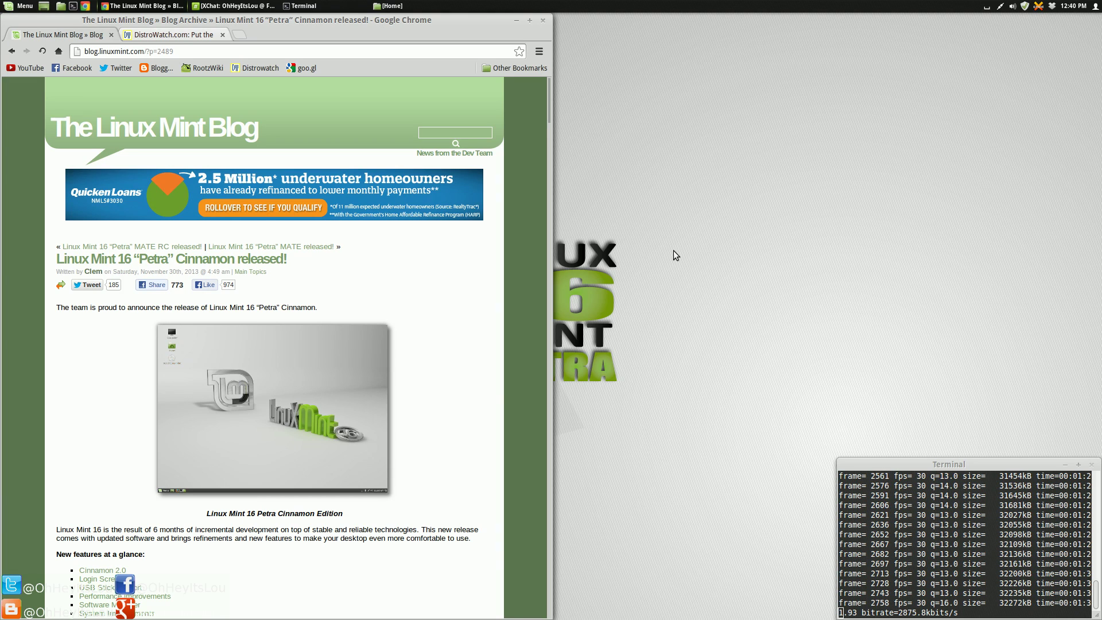
left_click(72, 6)
left_click_drag(680, 46, 961, 42)
type("sudo ")
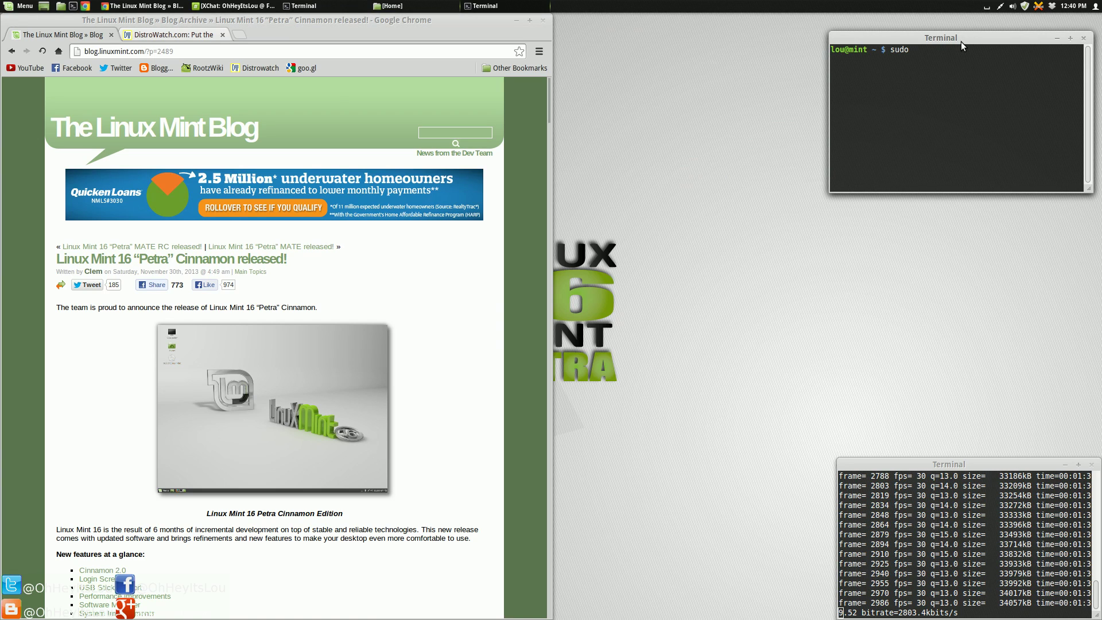
type("apt-g")
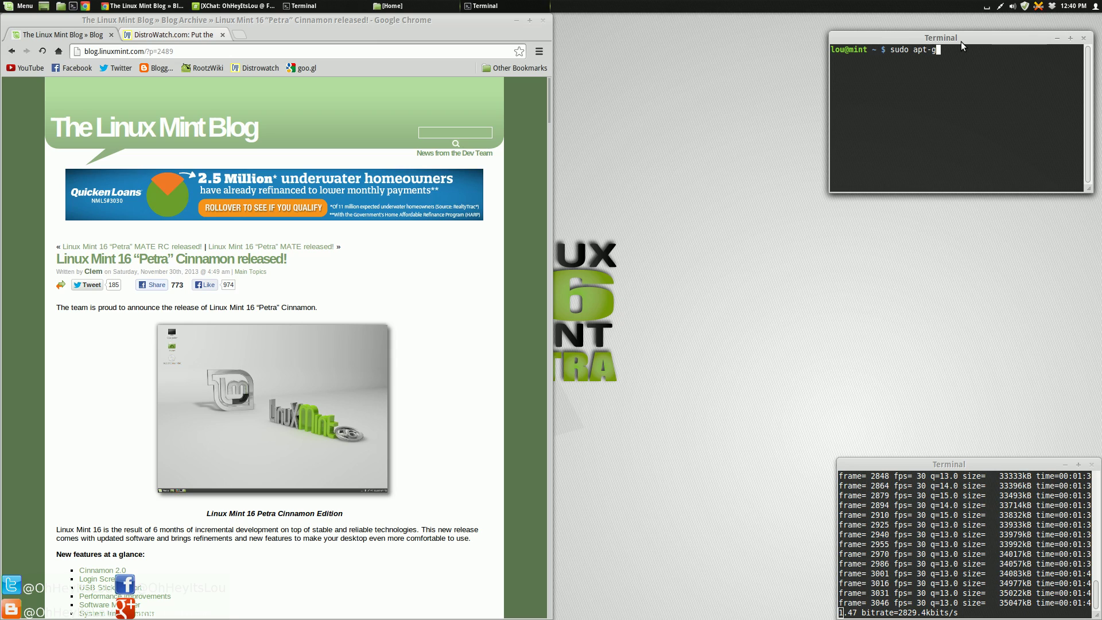
type("et update")
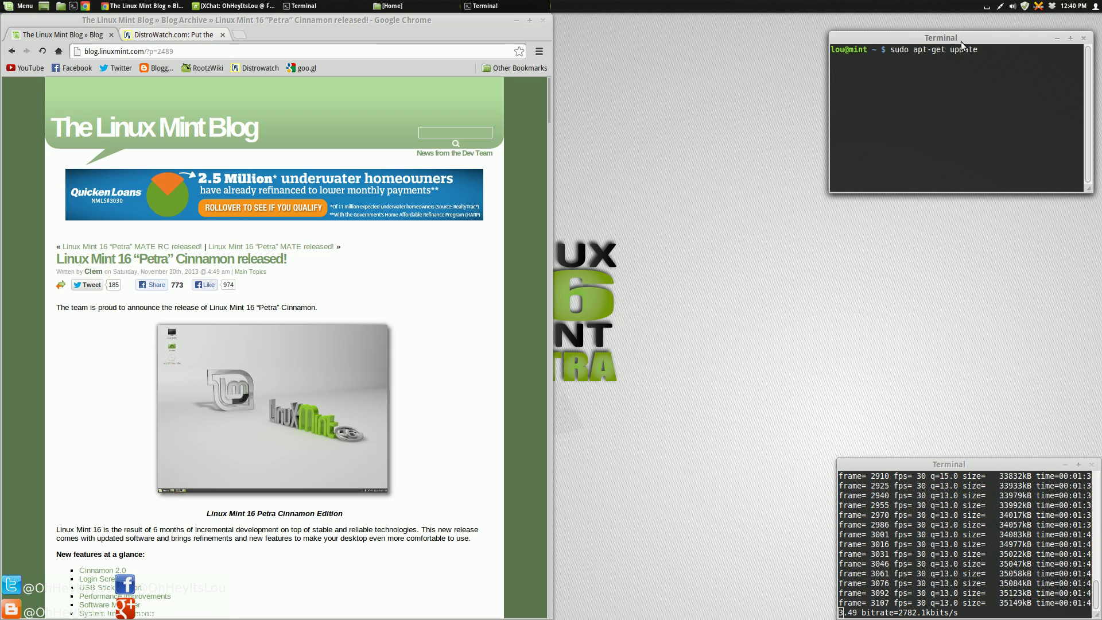
type(" && sudo apt")
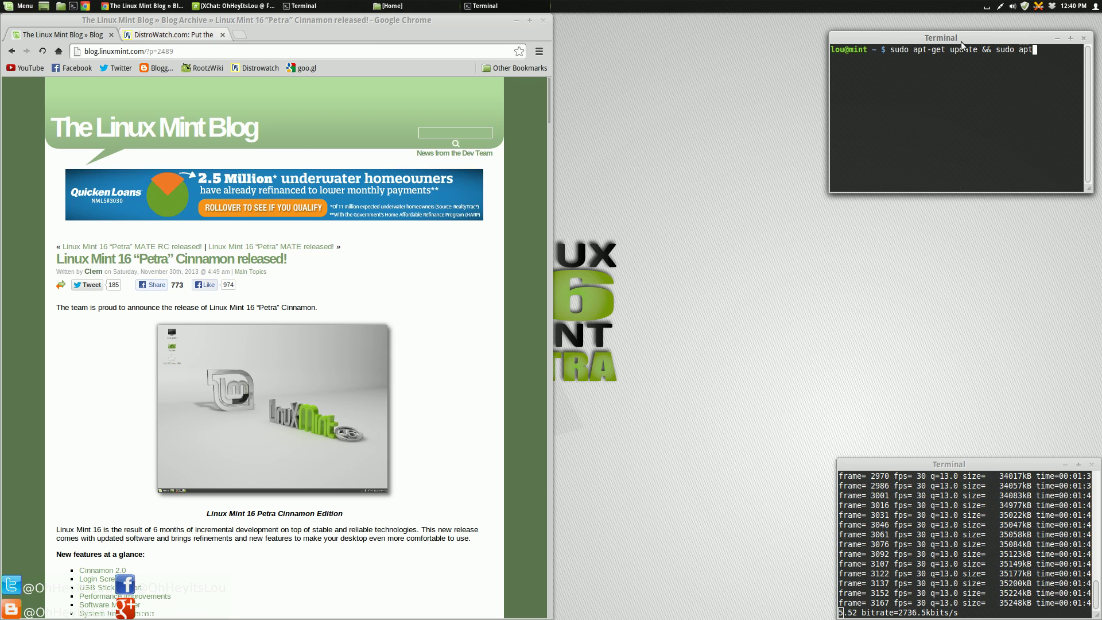
type("-get dist-u")
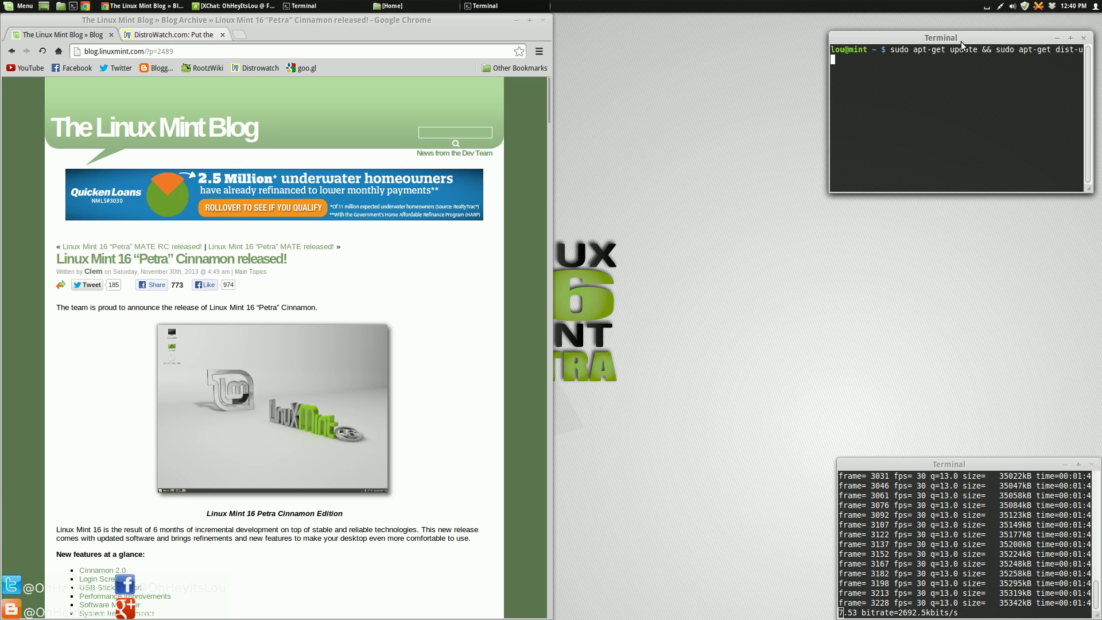
type("pgrade")
Step: Run sudo apt-get update && sudo apt-get dist-upgrade with the sudo password
key("Return")
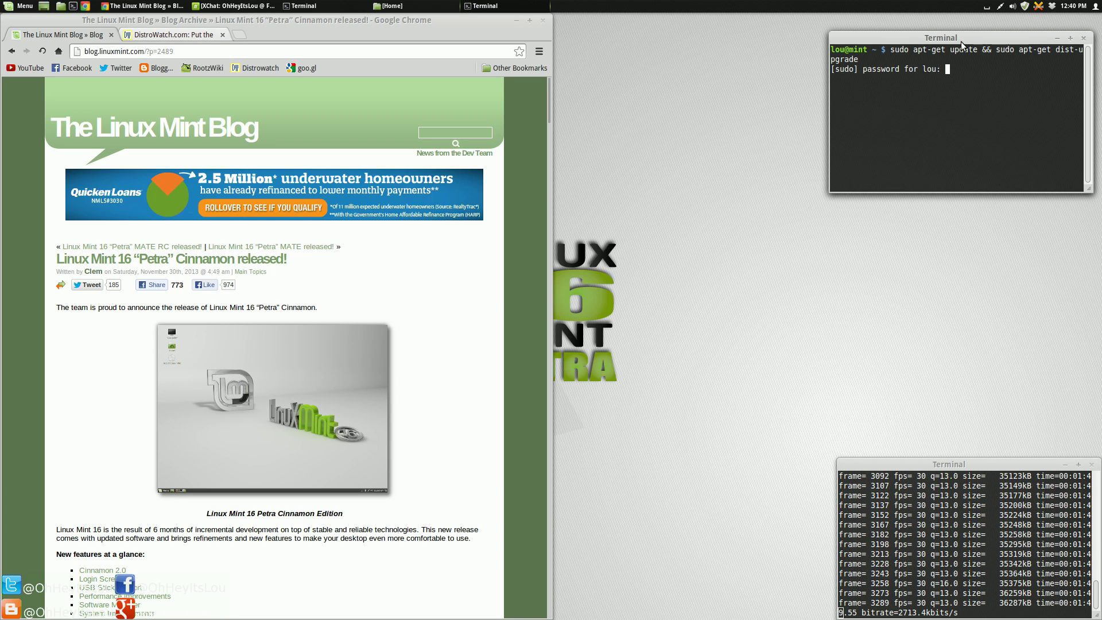
type("password")
key("Return")
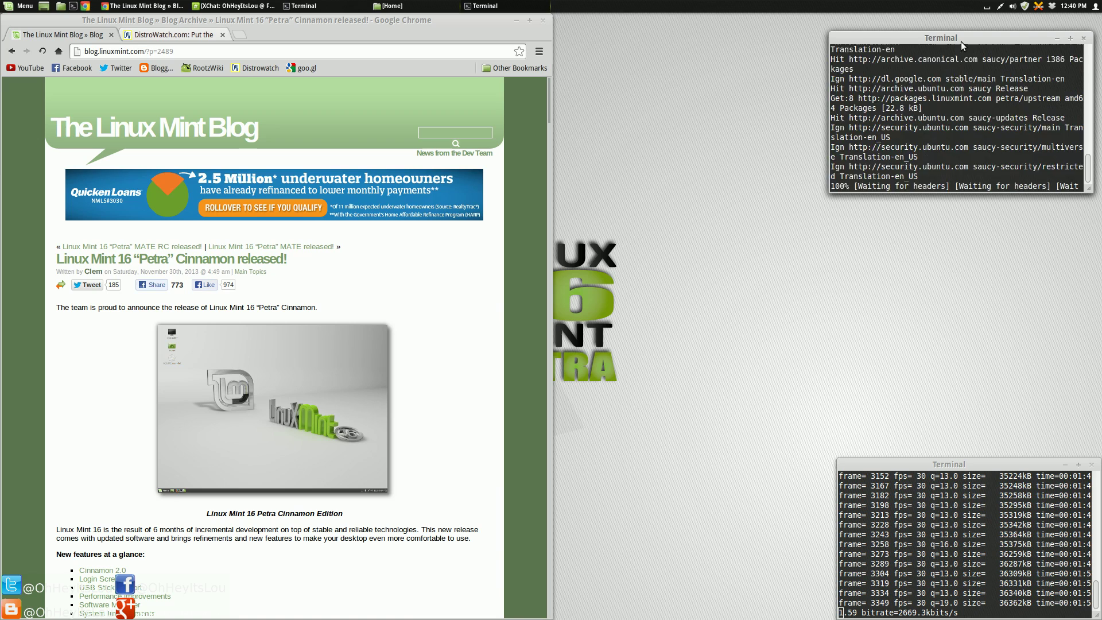
left_click_drag(961, 42, 972, 31)
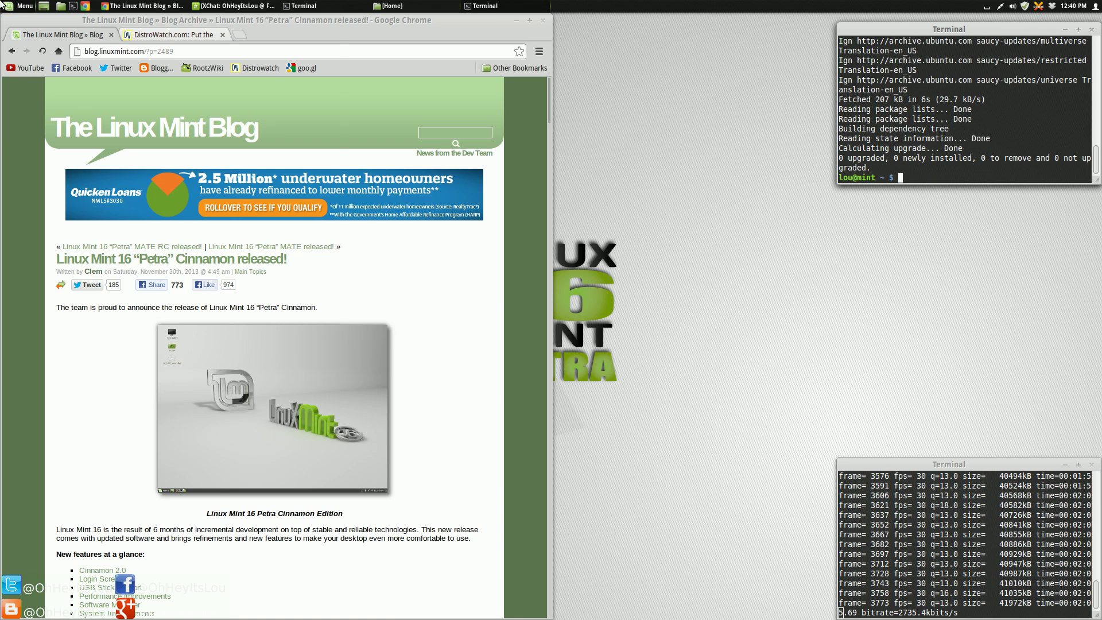
left_click(19, 6)
left_click(27, 83)
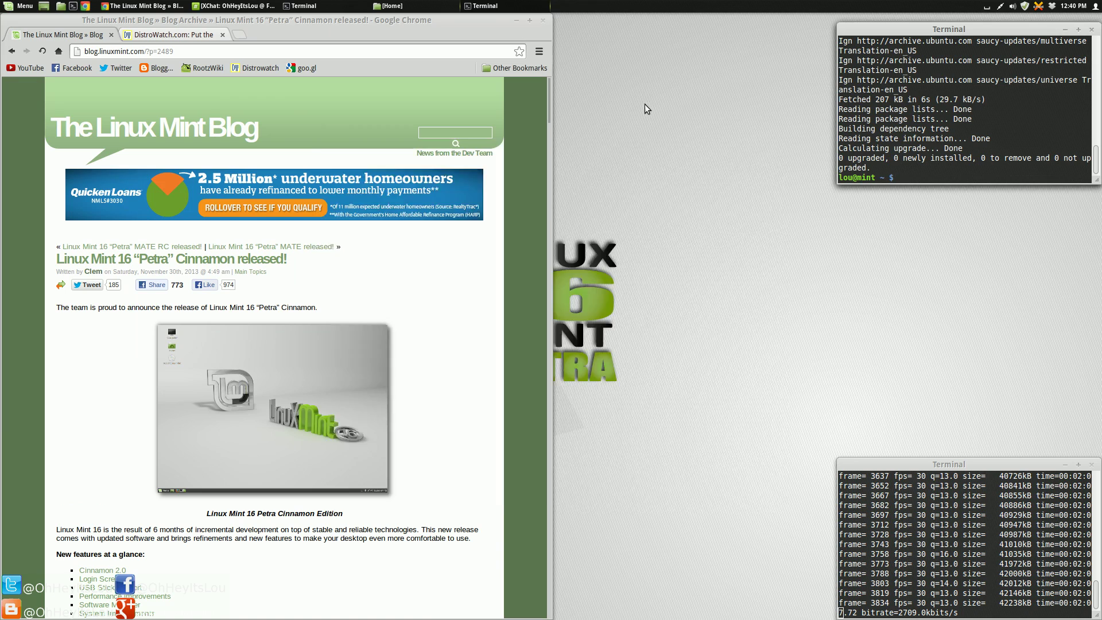
left_click_drag(620, 161, 739, 77)
scroll(602, 301, "down", 5)
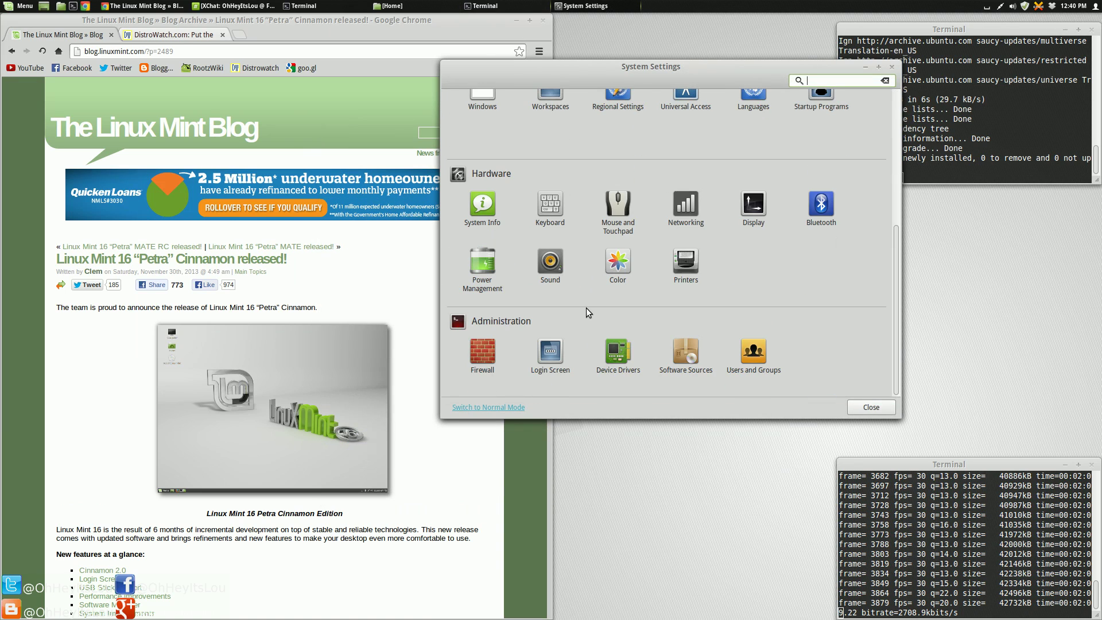
left_click(500, 226)
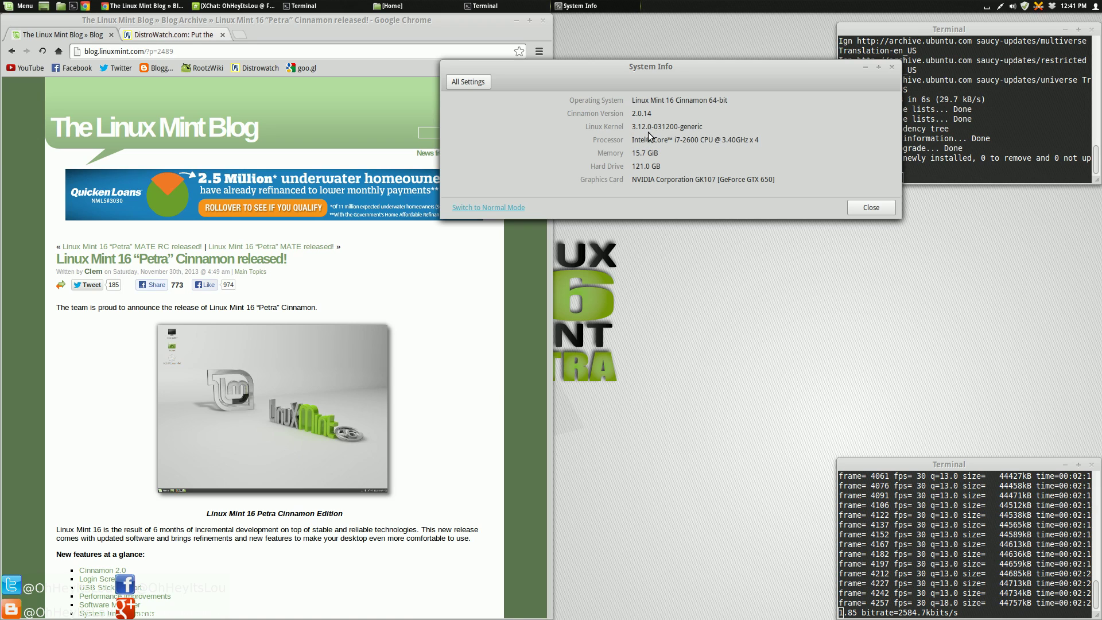
mouse_move(725, 68)
left_mouse_down()
mouse_move(795, 228)
mouse_move(925, 220)
left_mouse_up()
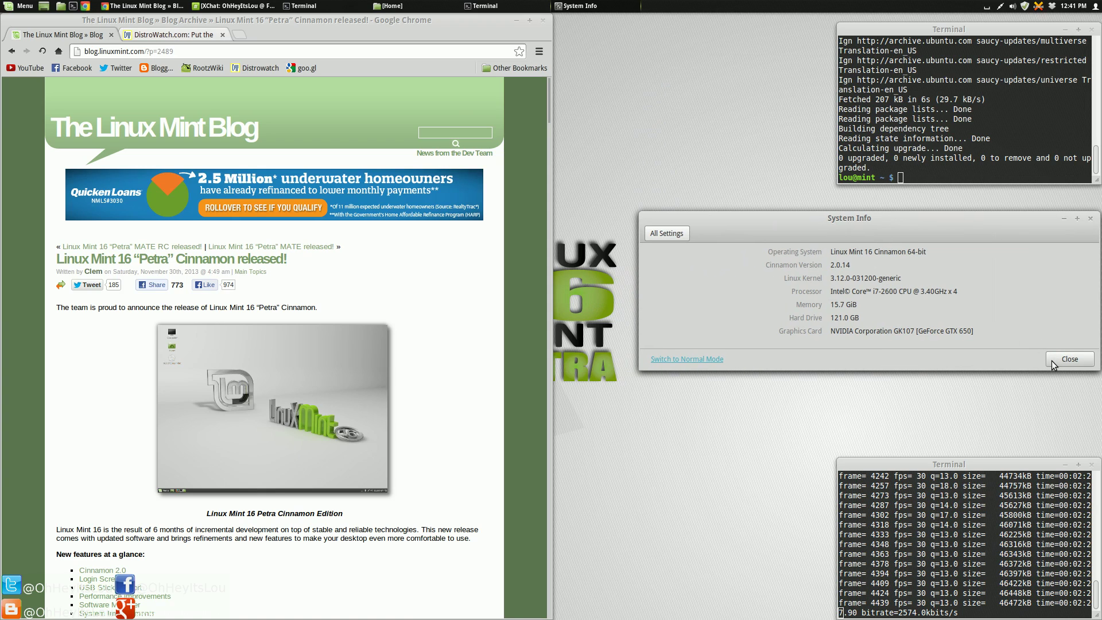
left_click(1070, 359)
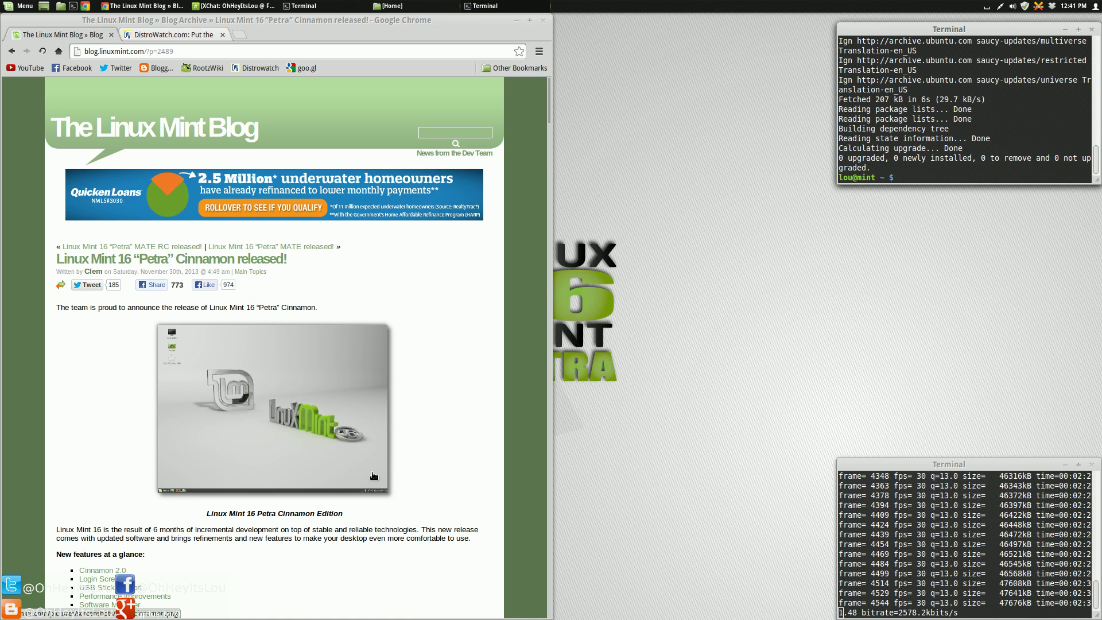
scroll(374, 482, "down", 2)
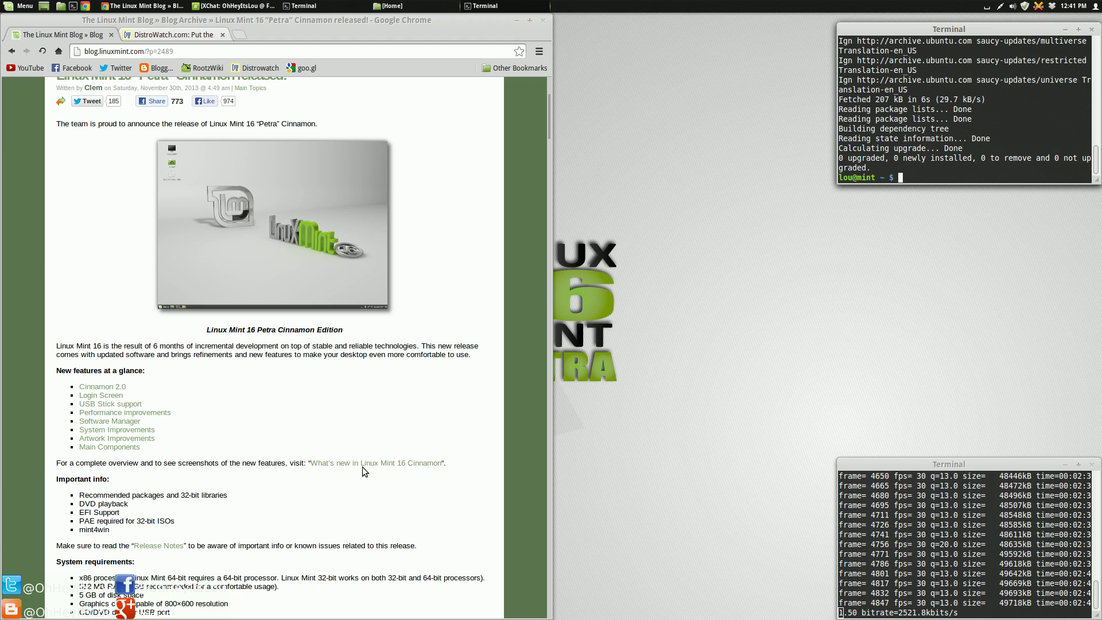
scroll(363, 467, "up", 4)
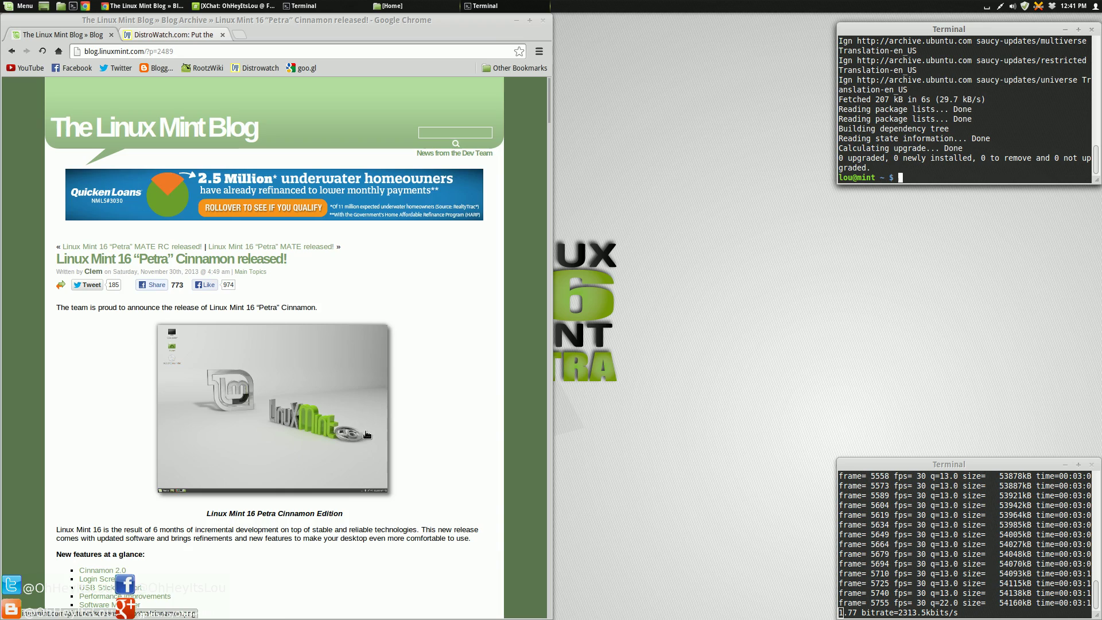
scroll(366, 435, "down", 3)
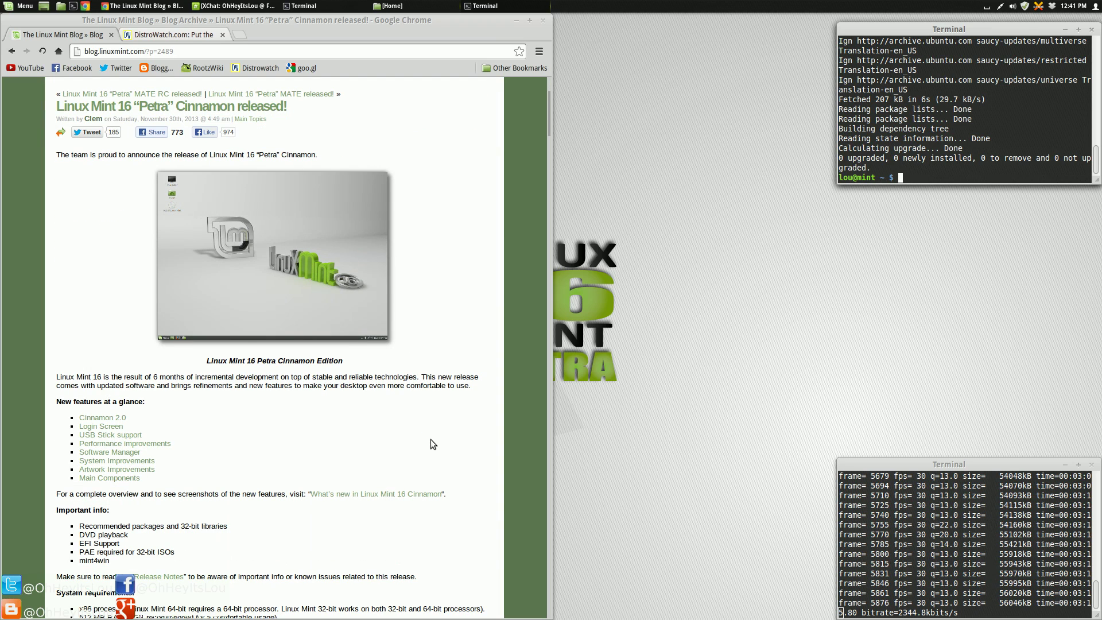
scroll(430, 444, "up", 3)
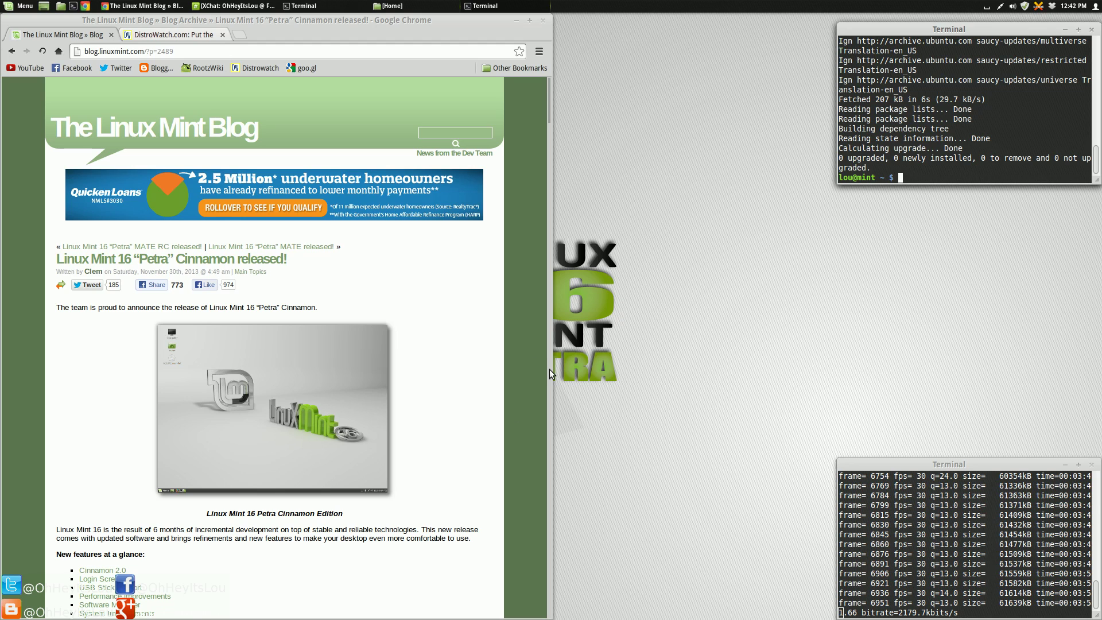
scroll(484, 383, "down", 1)
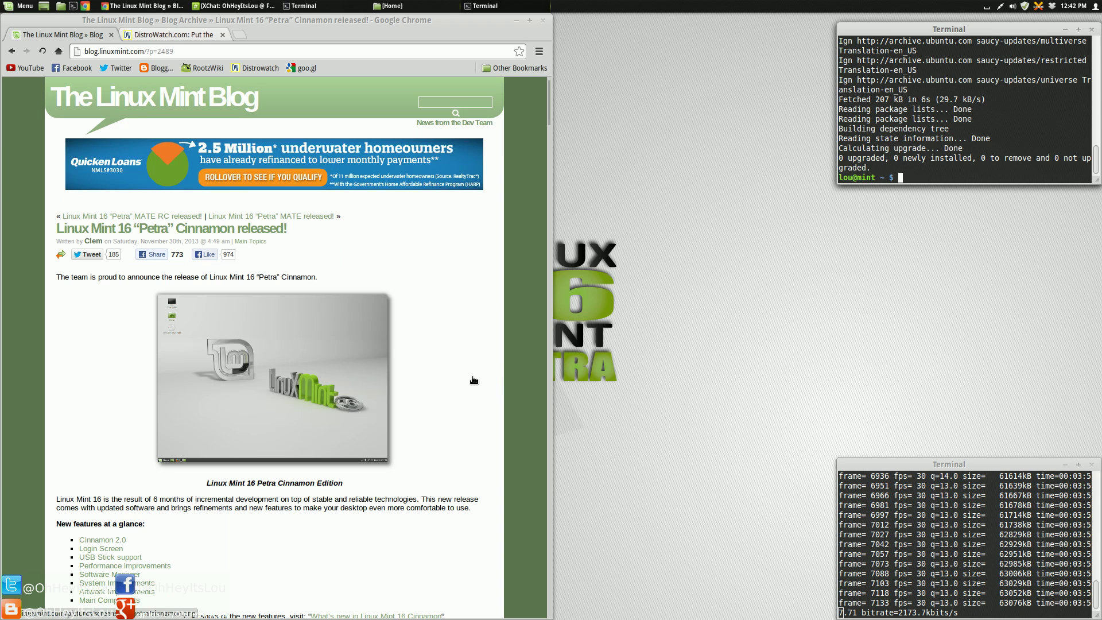
scroll(472, 379, "down", 5)
scroll(473, 379, "down", 5)
scroll(470, 376, "down", 3)
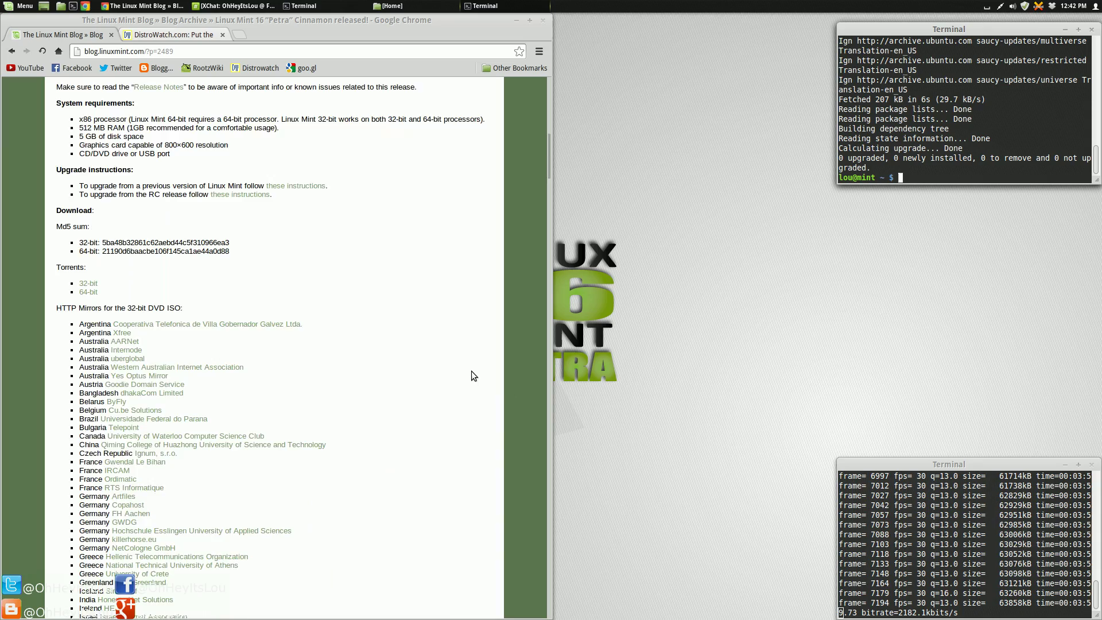
scroll(470, 371, "down", 5)
scroll(471, 370, "down", 5)
scroll(468, 366, "down", 5)
scroll(469, 366, "down", 5)
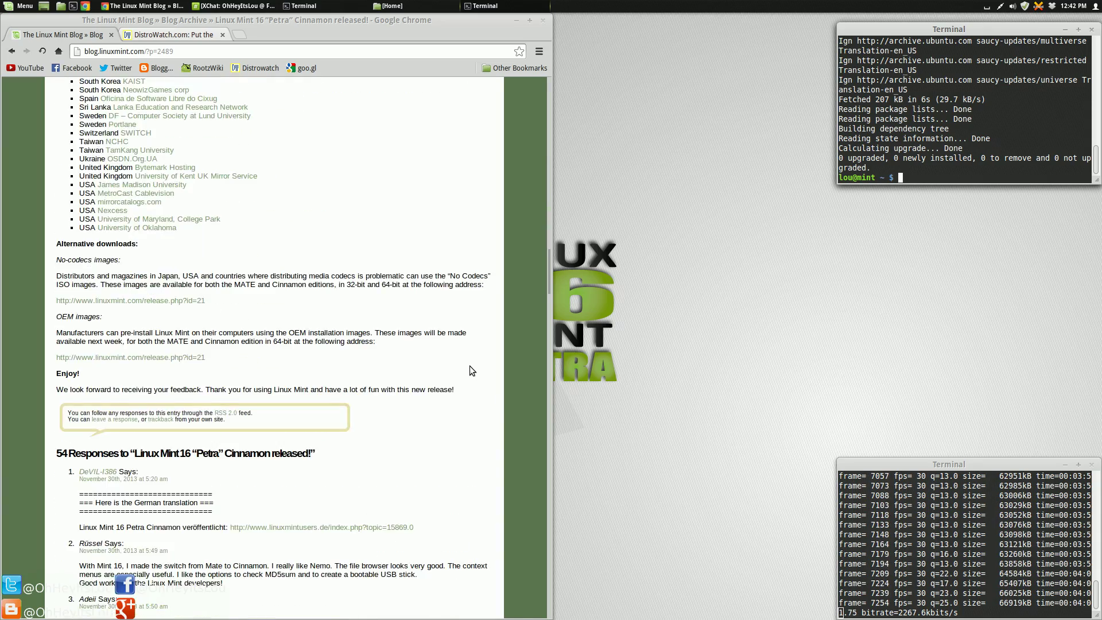
scroll(470, 370, "down", 5)
scroll(469, 371, "down", 4)
scroll(469, 371, "up", 8)
scroll(467, 368, "up", 8)
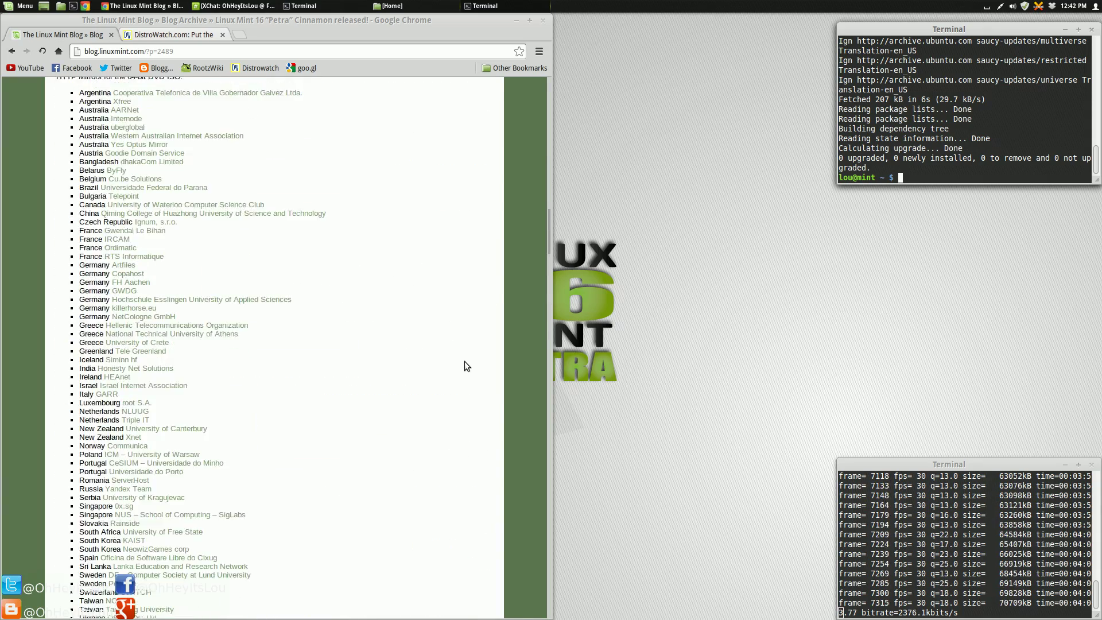
scroll(464, 361, "up", 5)
scroll(463, 360, "up", 5)
scroll(463, 360, "up", 6)
scroll(463, 361, "up", 4)
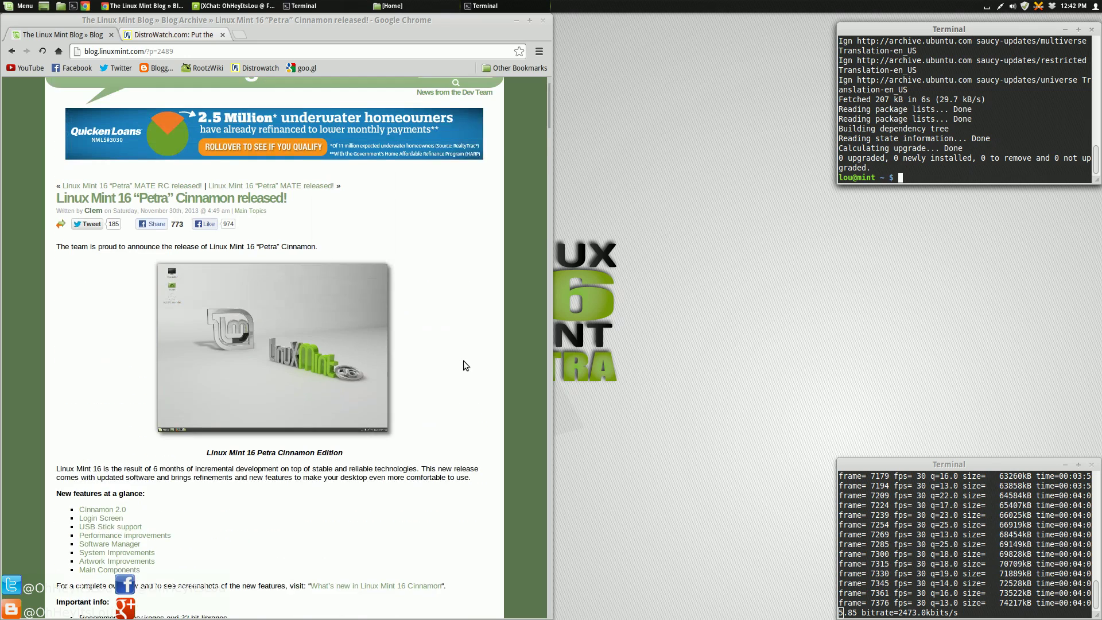
scroll(463, 361, "up", 3)
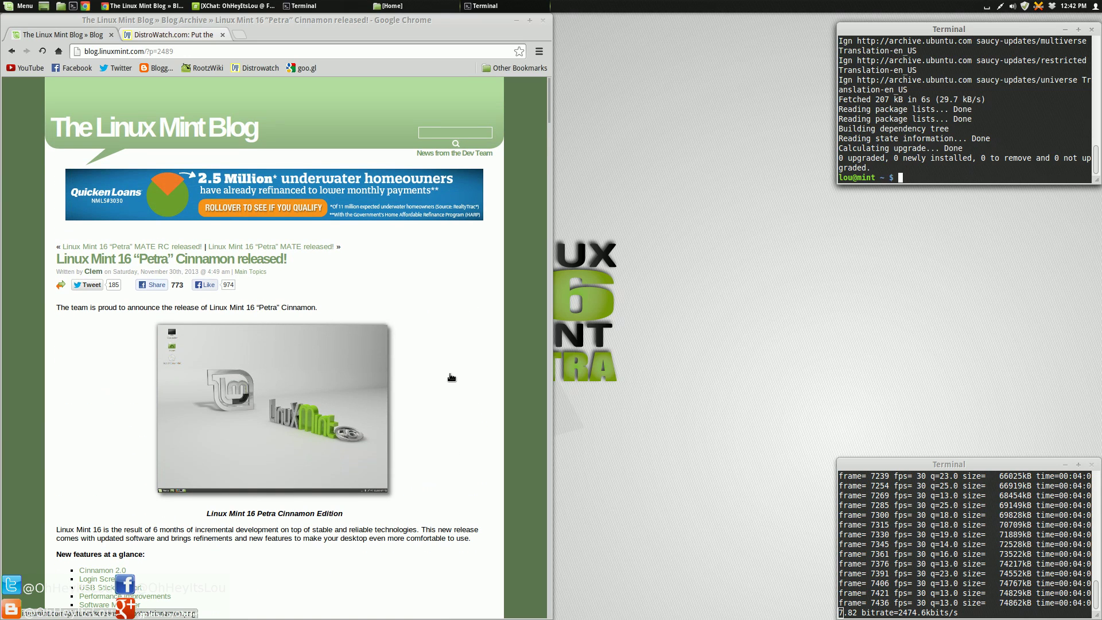